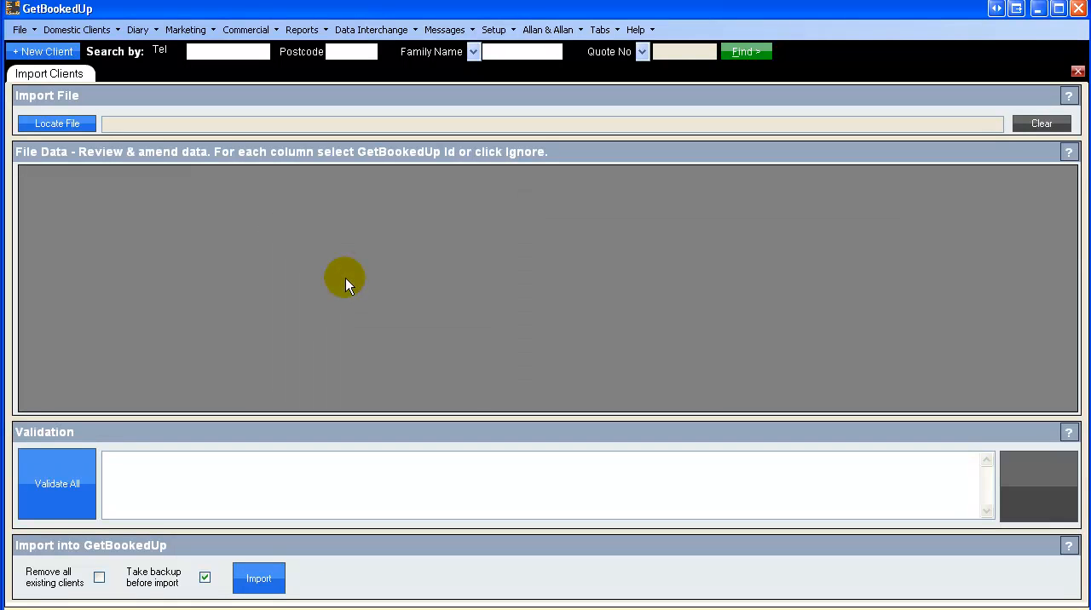
Step: Load the file Client List.txt from the CDMS server folder as the client import file
{"action": "left_click", "coordinate": [77, 127]}
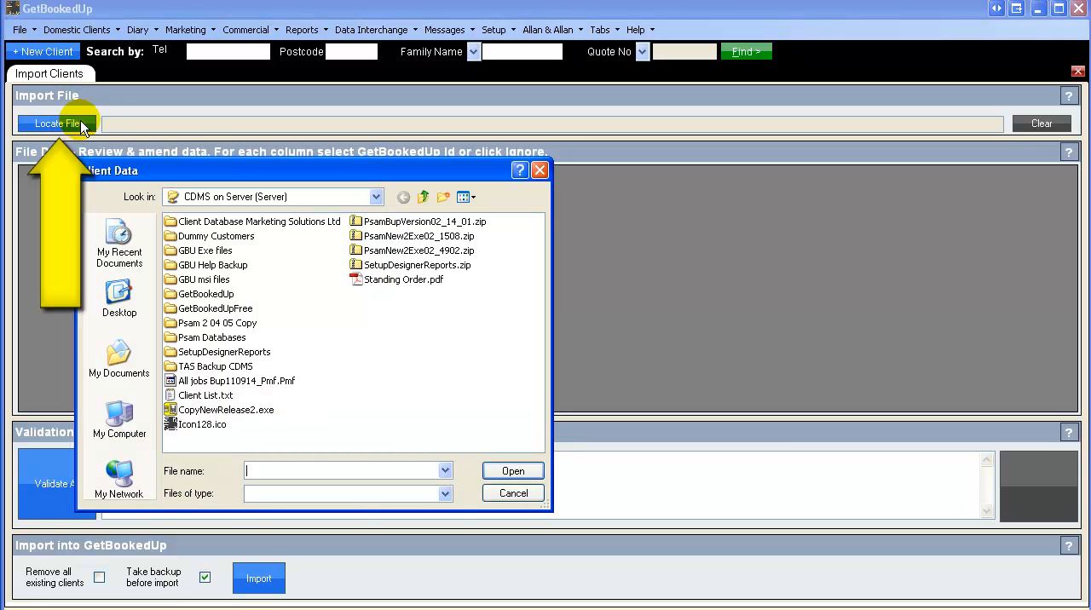
{"action": "double_click", "coordinate": [207, 396]}
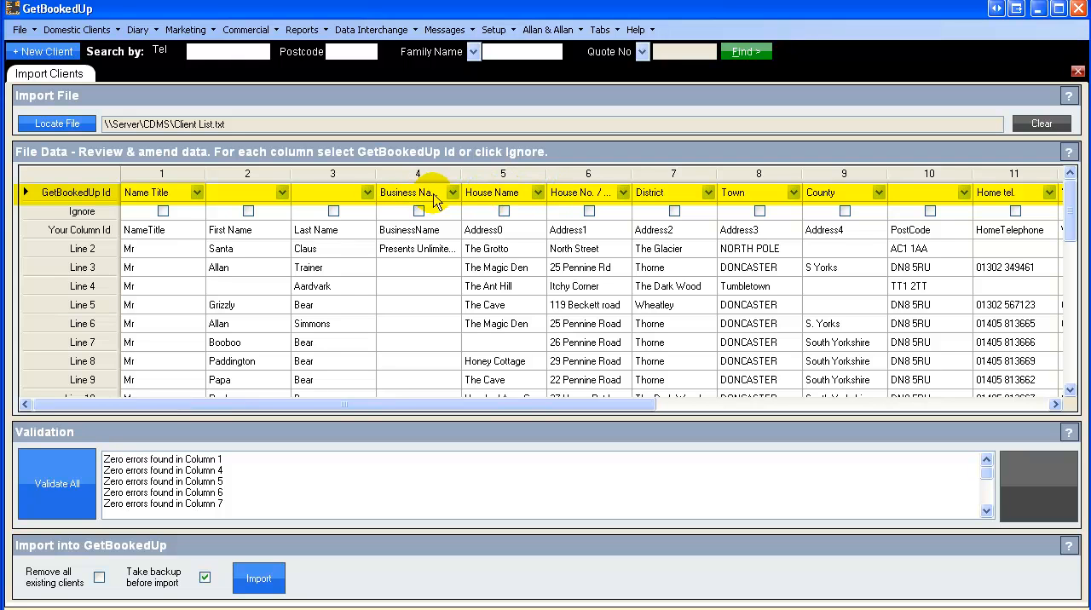
Step: Highlight the Your Column Id row and the Ignore row of the file data to examine them
{"action": "left_click", "coordinate": [34, 231]}
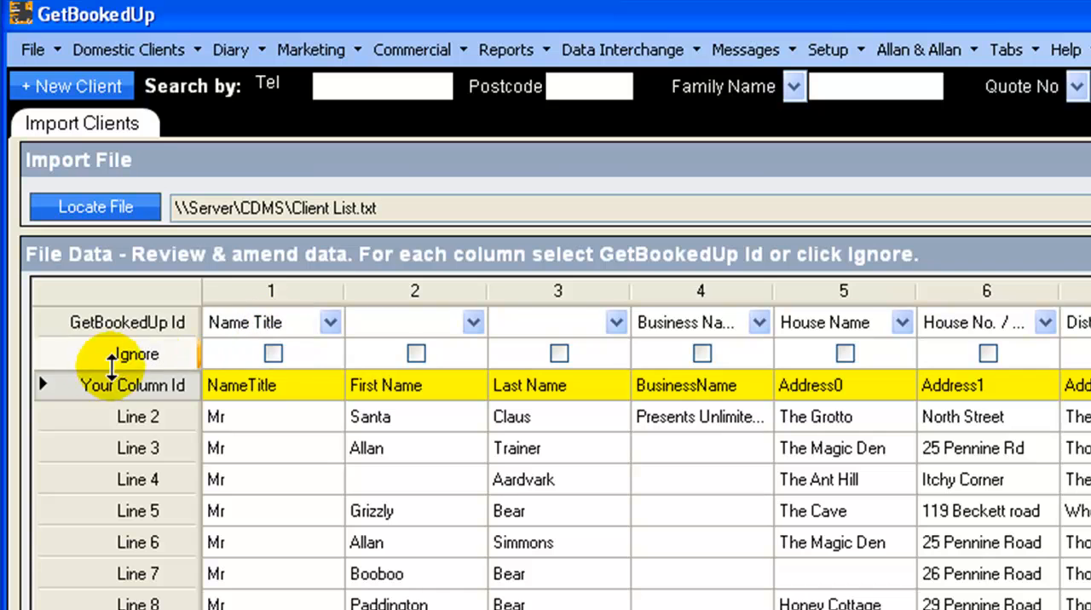
{"action": "left_click", "coordinate": [83, 356]}
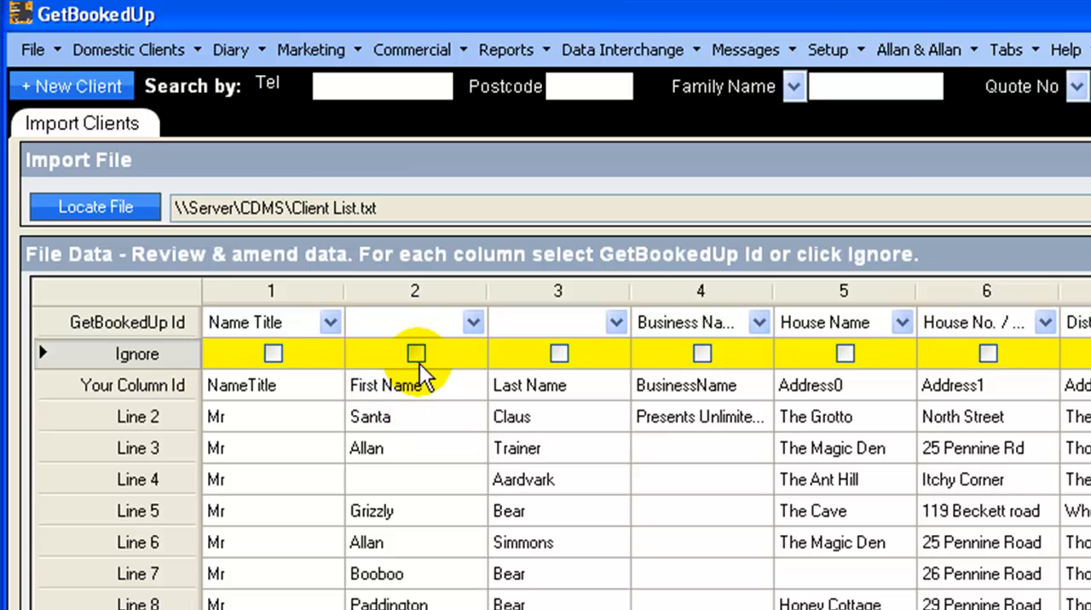
{"action": "left_click", "coordinate": [86, 392]}
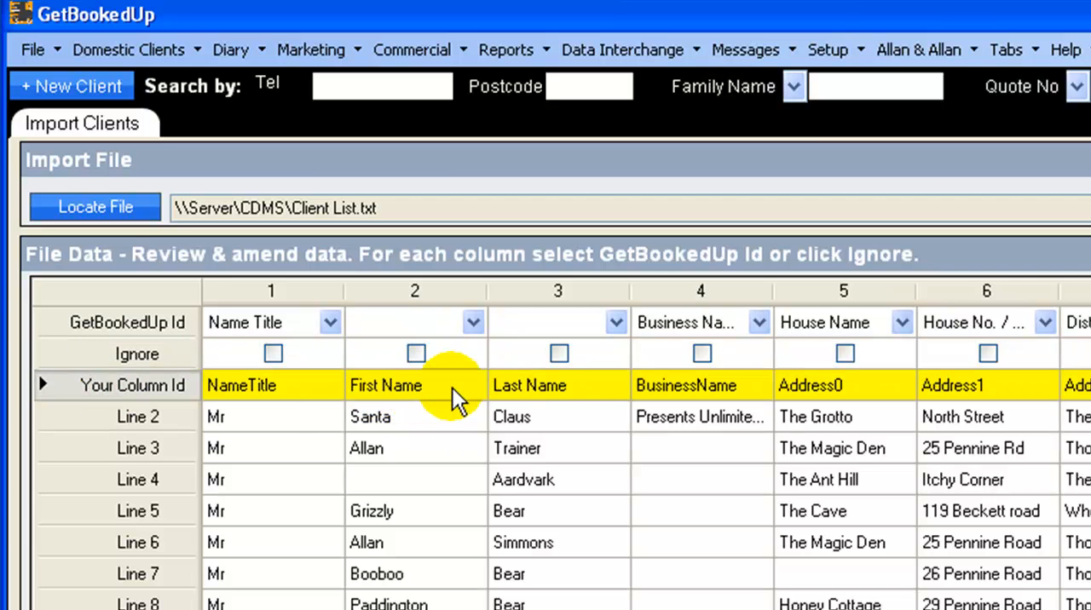
Step: Assign the GetBookedUp Id Forename to column 2 (First Name) and Family Name to column 3 (Last Name)
{"action": "left_click", "coordinate": [475, 320]}
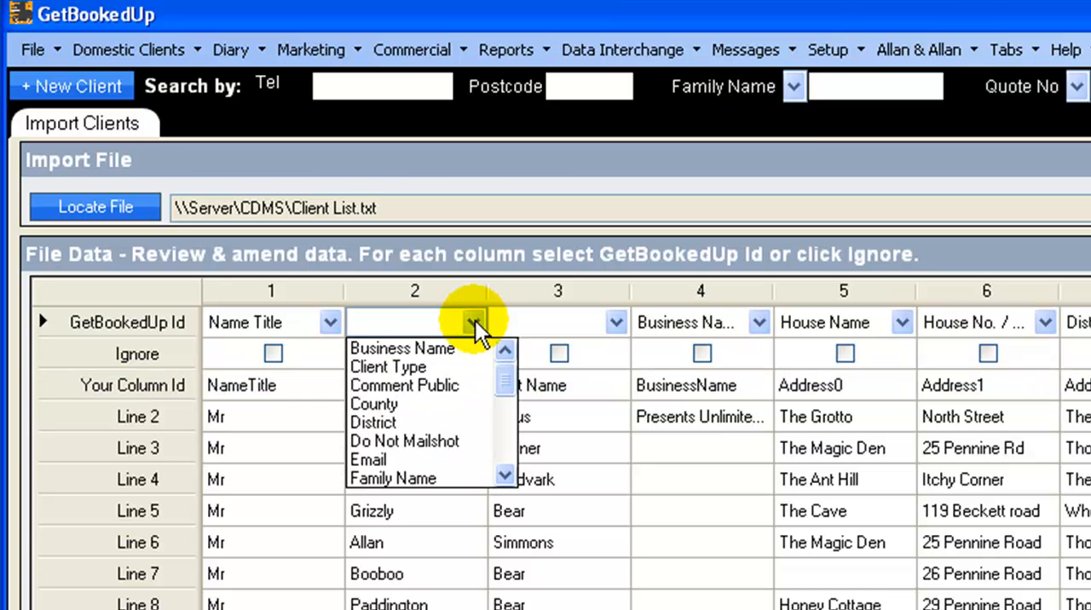
{"action": "left_click", "coordinate": [505, 474]}
{"action": "left_click", "coordinate": [504, 474]}
{"action": "left_click", "coordinate": [402, 443]}
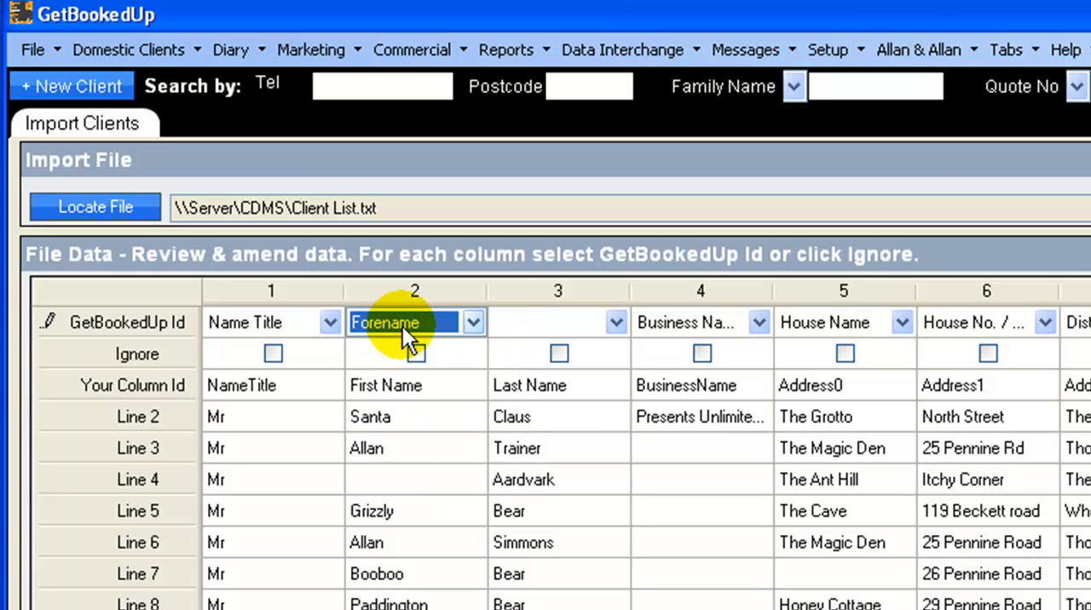
{"action": "left_click", "coordinate": [613, 322]}
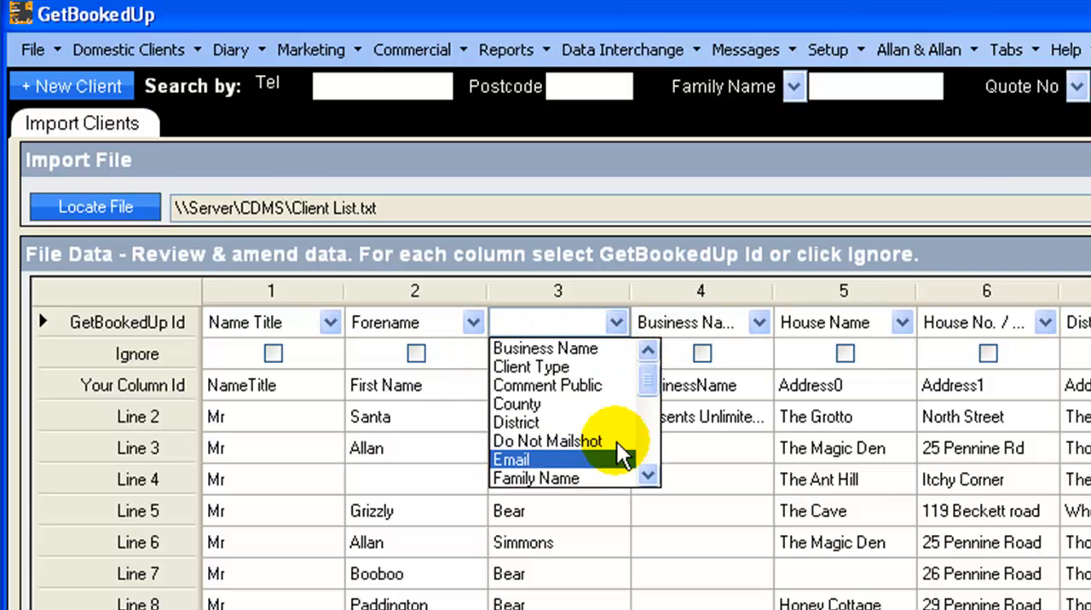
{"action": "left_click", "coordinate": [584, 479]}
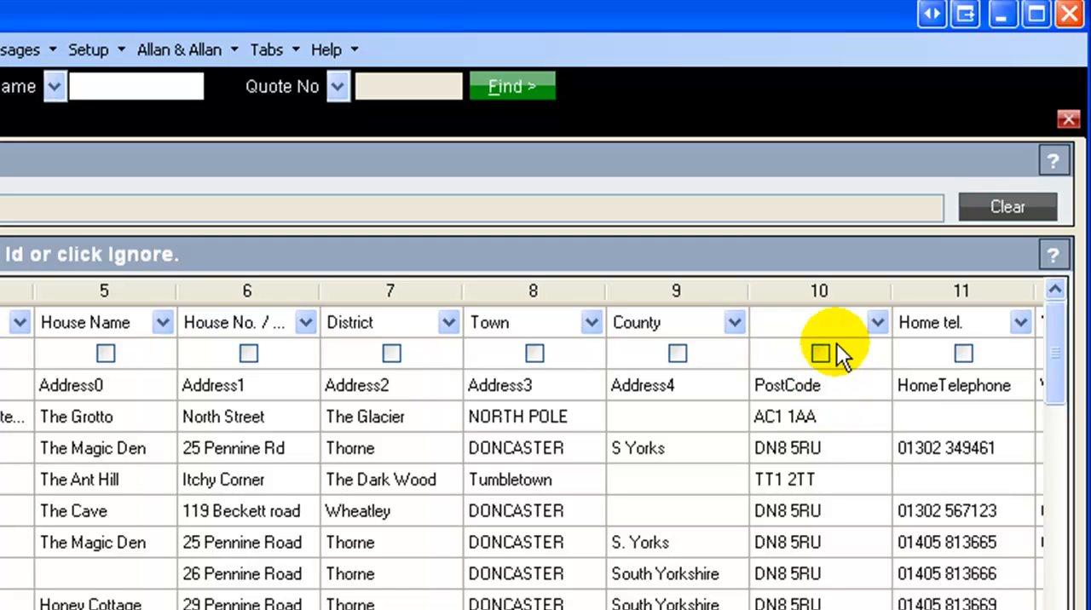
Step: Assign the GetBookedUp Id Post Code to column 10 of the file data
{"action": "left_click", "coordinate": [877, 322]}
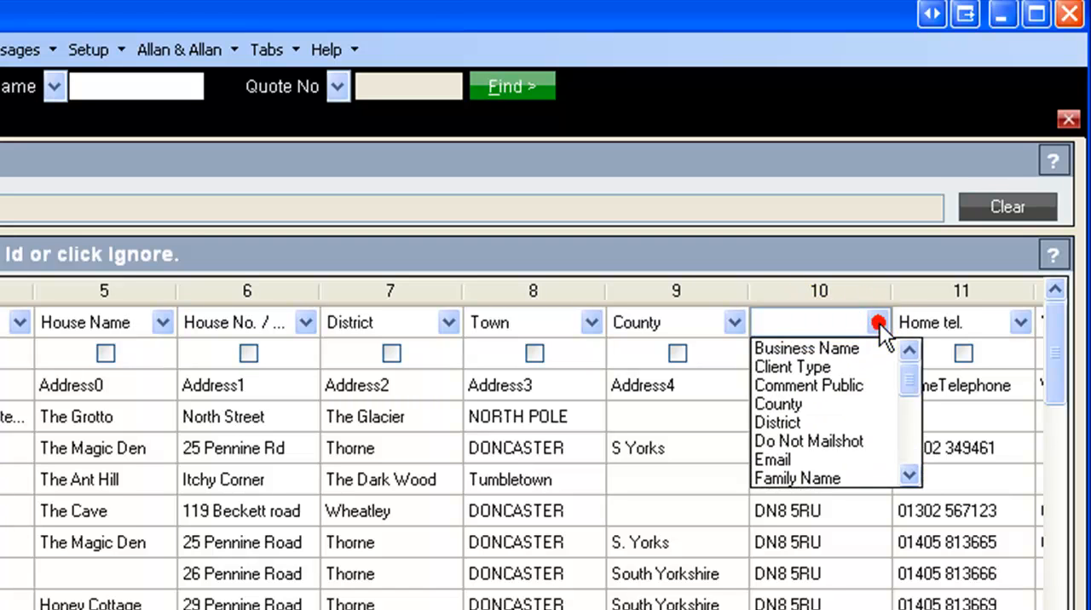
{"action": "left_click_drag", "start_coordinate": [908, 375], "coordinate": [913, 429]}
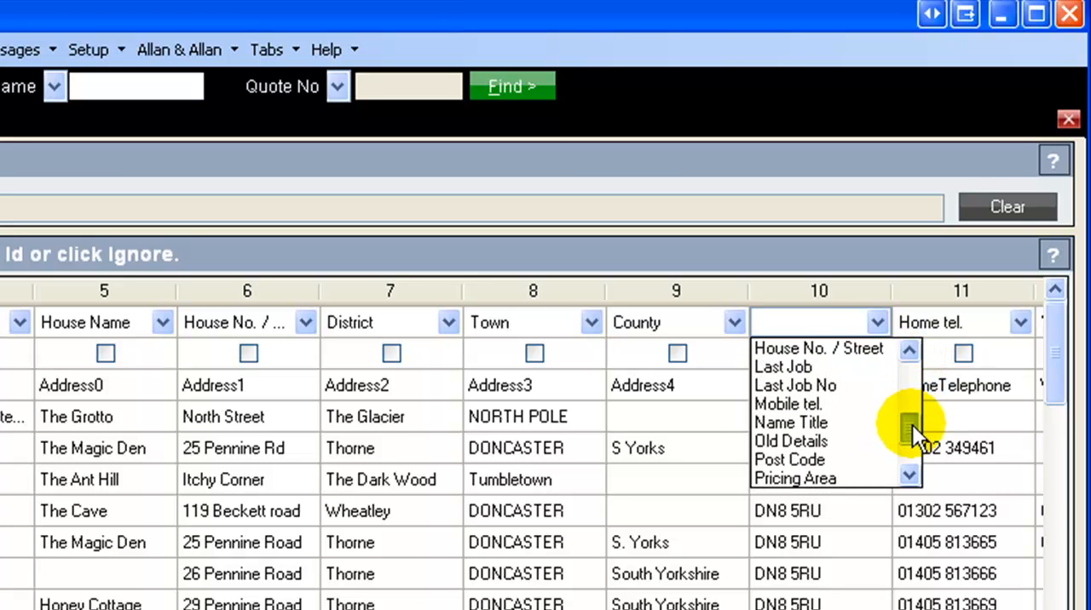
{"action": "left_click", "coordinate": [828, 460]}
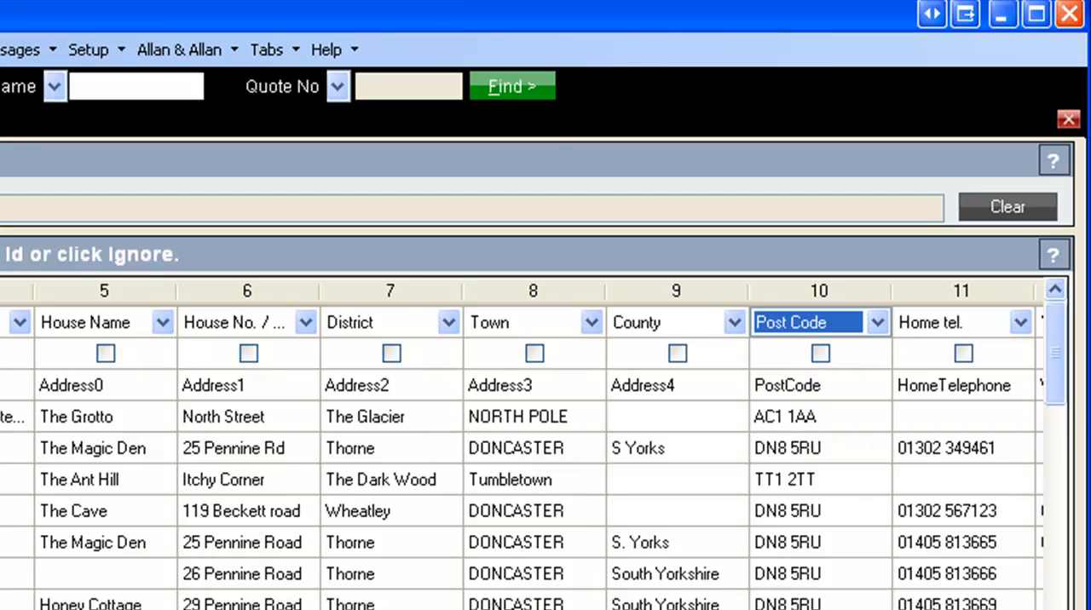
Step: Assign the "Where did you first he..." GetBookedUp Id to column 16 (Contact Source)
{"action": "scroll", "coordinate": [521, 446], "scroll_direction": "right", "scroll_amount": 2}
{"action": "scroll", "coordinate": [521, 447], "scroll_direction": "right", "scroll_amount": 6}
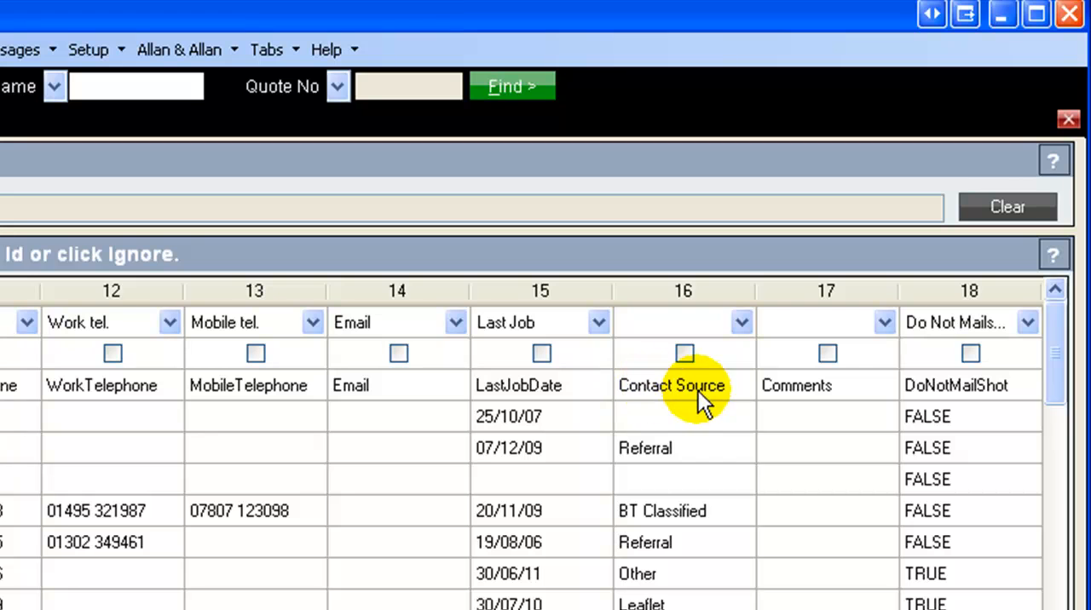
{"action": "left_click", "coordinate": [742, 322]}
{"action": "left_click_drag", "start_coordinate": [773, 378], "coordinate": [771, 456]}
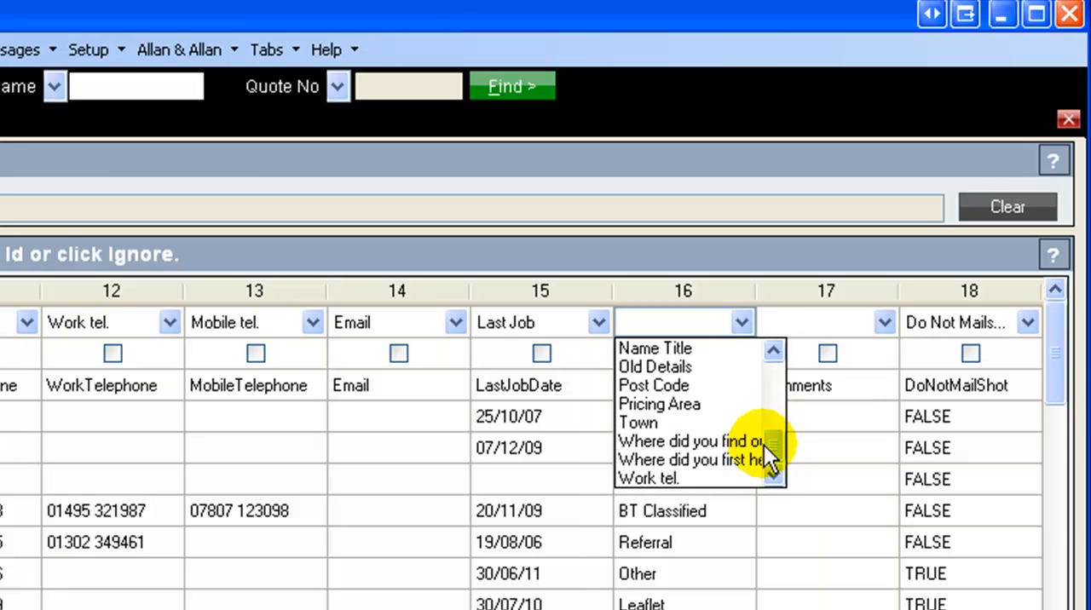
{"action": "left_click", "coordinate": [685, 464]}
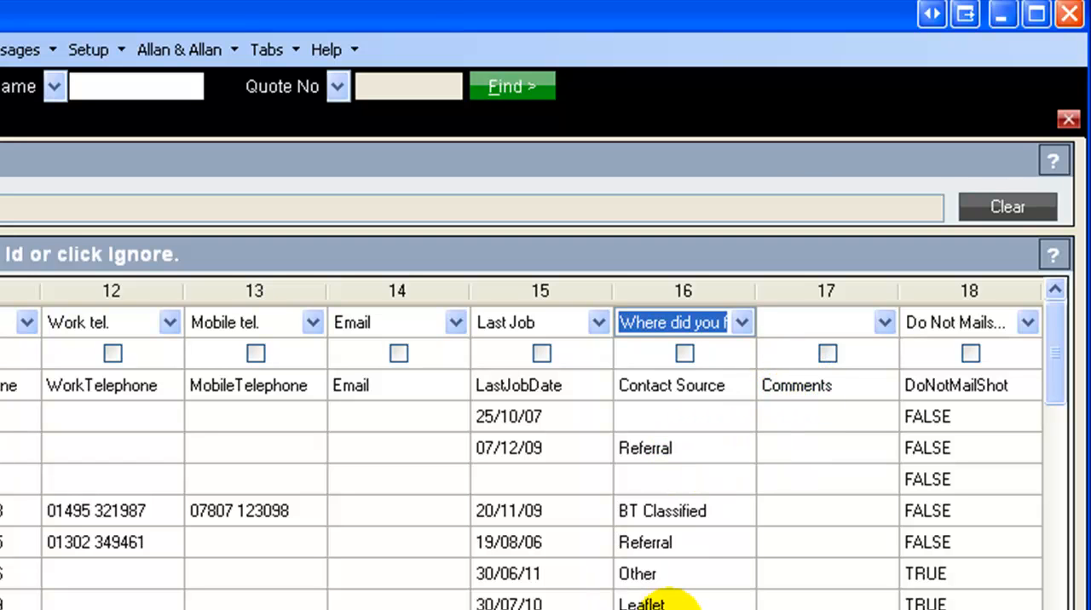
Step: Assign the GetBookedUp Id Old Details to column 17 (Comments)
{"action": "left_click", "coordinate": [884, 323]}
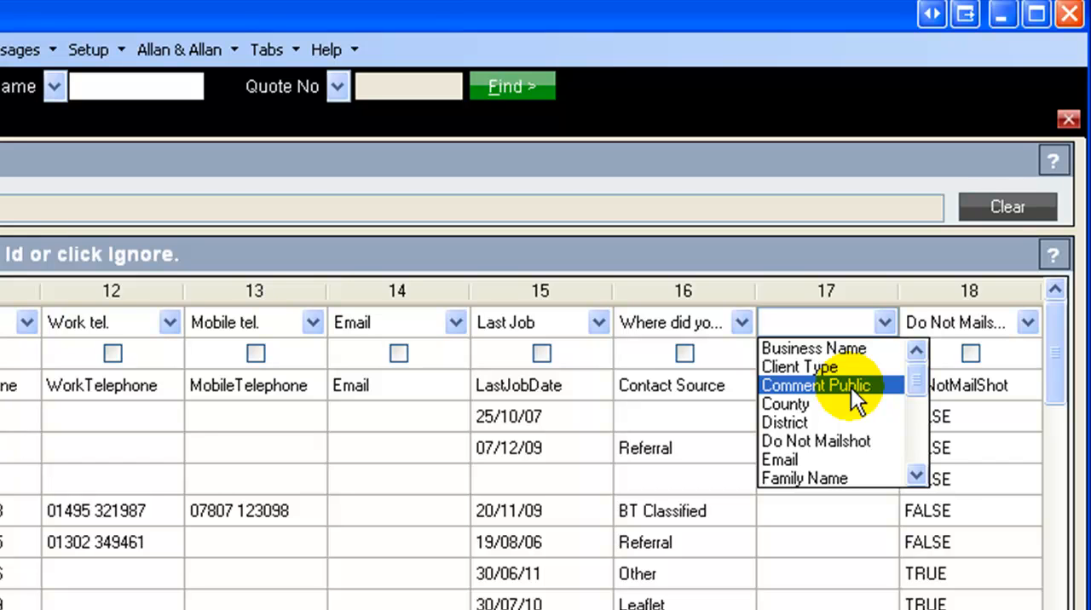
{"action": "left_click_drag", "start_coordinate": [917, 380], "coordinate": [916, 437]}
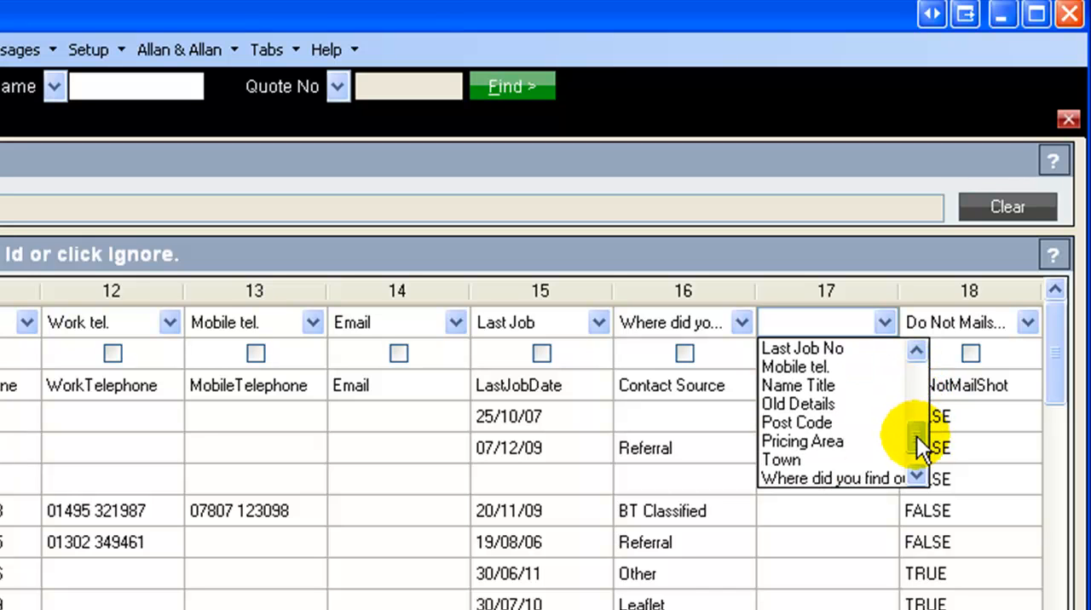
{"action": "left_click", "coordinate": [842, 405]}
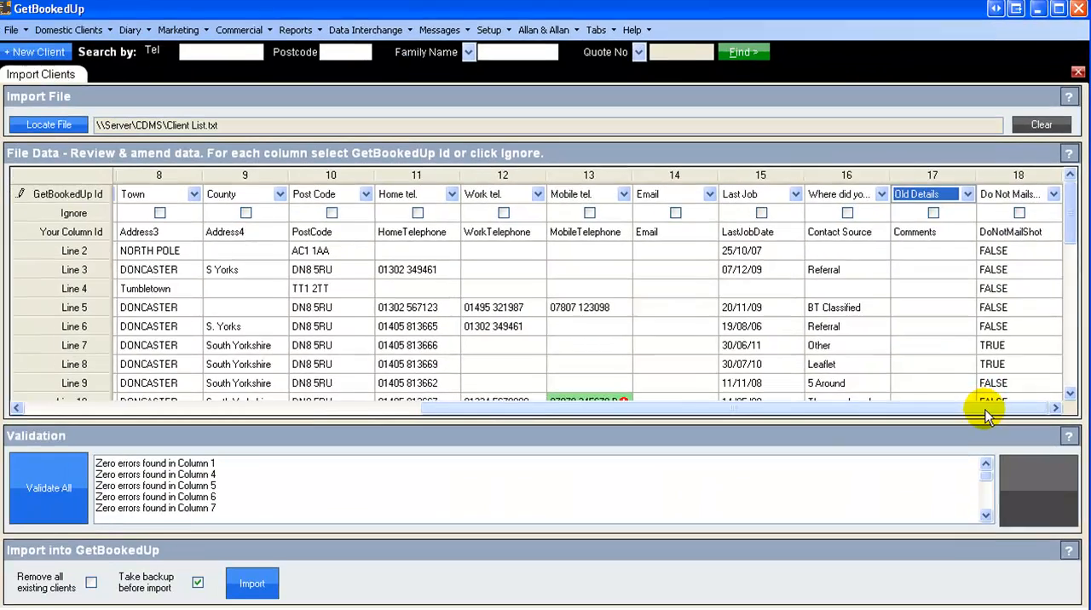
Step: Mark column 1 (Name Title) as ignored, and clear that mark again
{"action": "left_click_drag", "start_coordinate": [985, 407], "coordinate": [526, 410]}
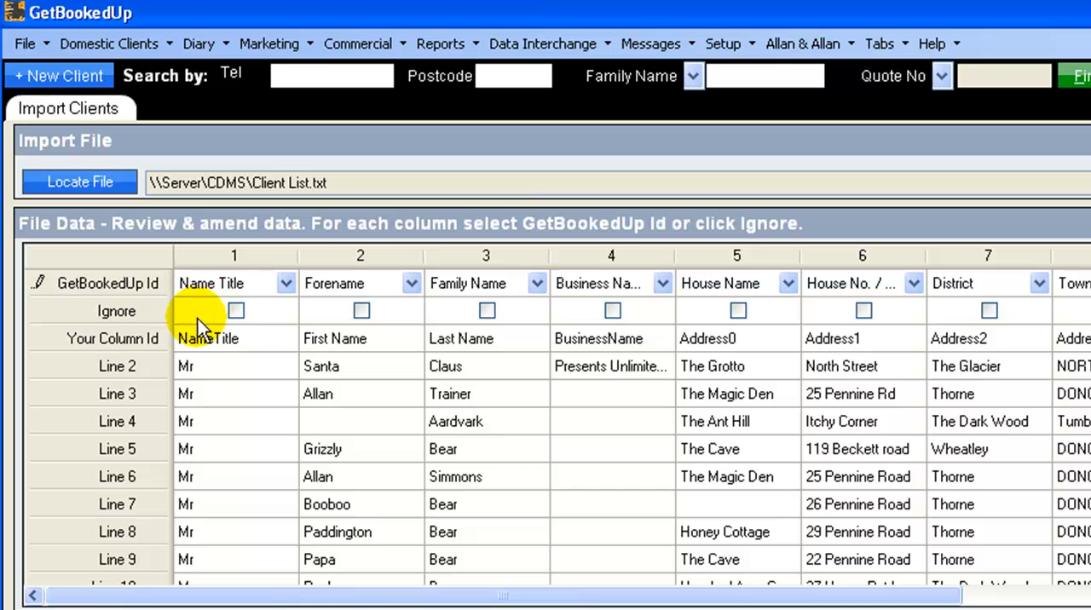
{"action": "left_click", "coordinate": [236, 311]}
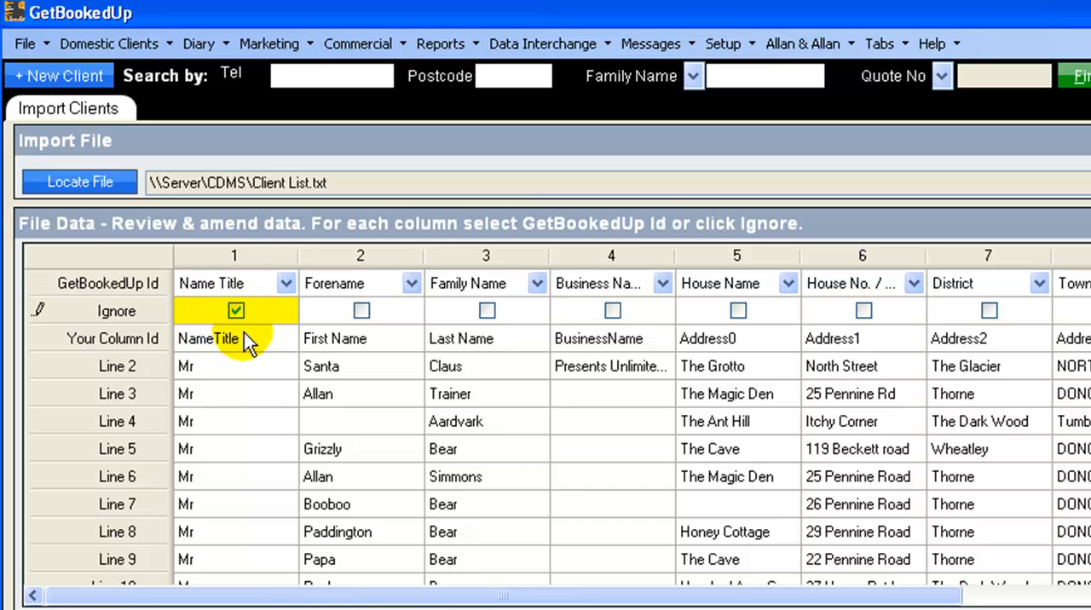
{"action": "left_click", "coordinate": [238, 314]}
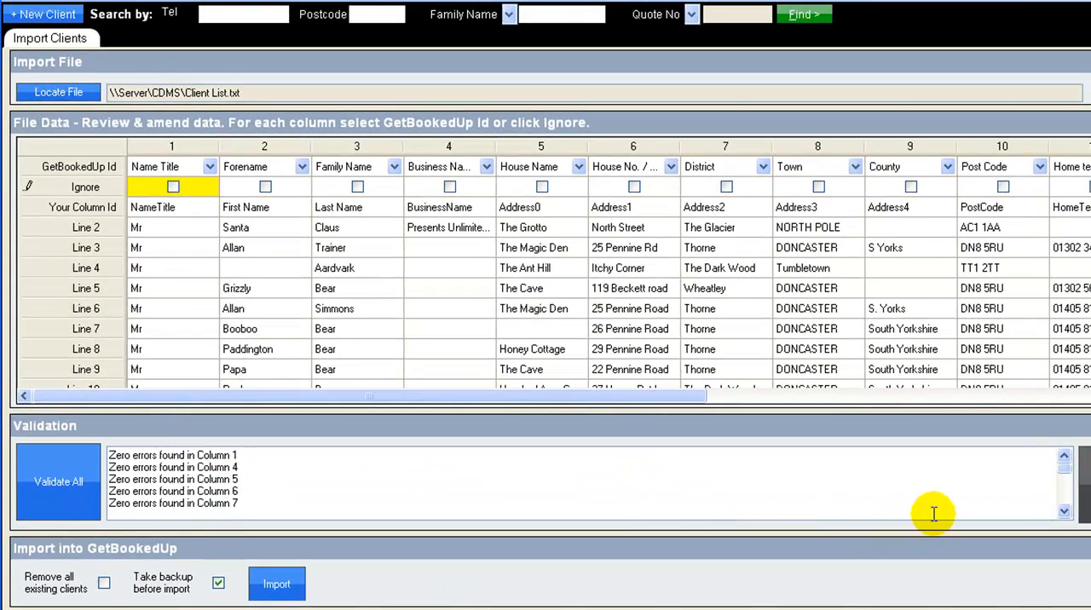
Step: Read through the validation results to find which columns contain errors
{"action": "left_click", "coordinate": [1065, 512]}
{"action": "left_click", "coordinate": [1065, 511]}
{"action": "left_click", "coordinate": [1065, 512]}
{"action": "left_click", "coordinate": [1065, 511]}
{"action": "left_click", "coordinate": [1065, 512]}
{"action": "left_click", "coordinate": [1065, 511]}
{"action": "left_click", "coordinate": [1065, 512]}
{"action": "left_click", "coordinate": [1065, 511]}
{"action": "left_click", "coordinate": [1065, 511]}
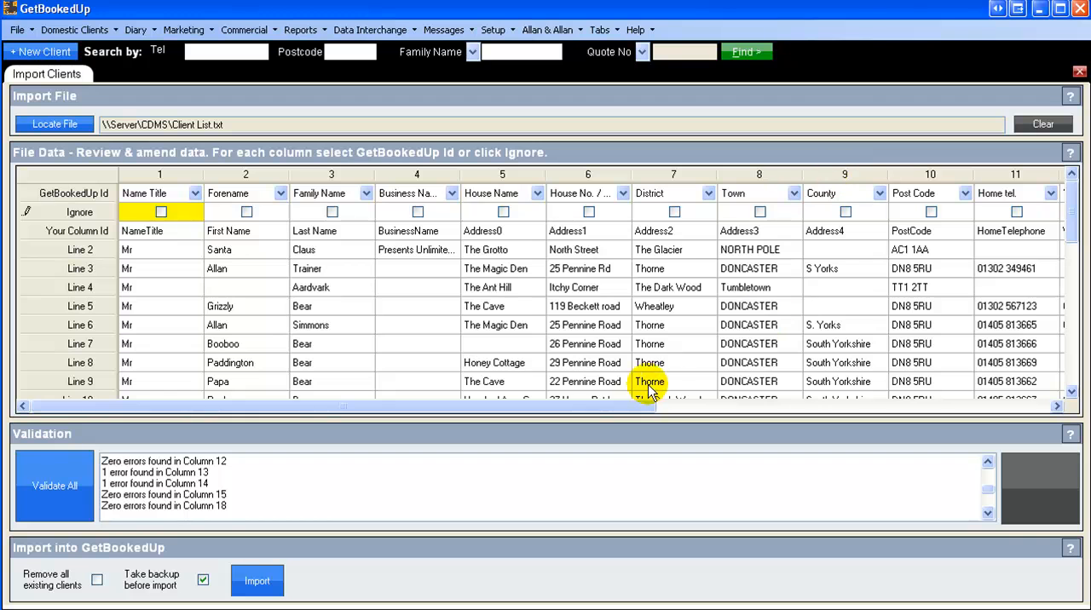
Step: Shorten the flagged mobile telephone entry on line 10 by deleting the word "Number" from its end
{"action": "left_click_drag", "start_coordinate": [645, 407], "coordinate": [1001, 406]}
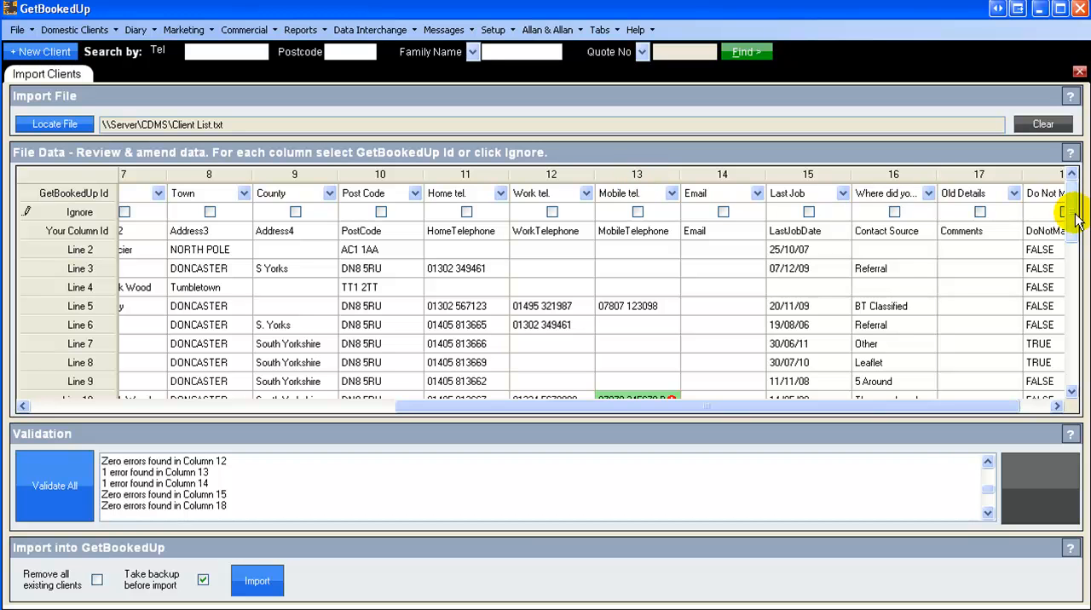
{"action": "left_click_drag", "start_coordinate": [1075, 217], "coordinate": [1074, 263]}
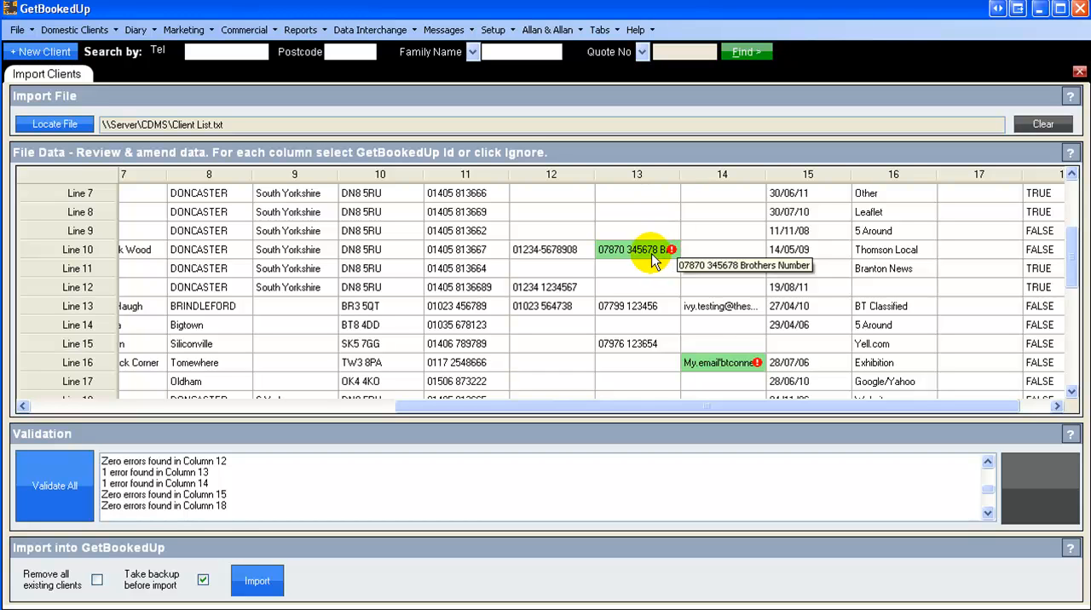
{"action": "mouse_move", "coordinate": [670, 253]}
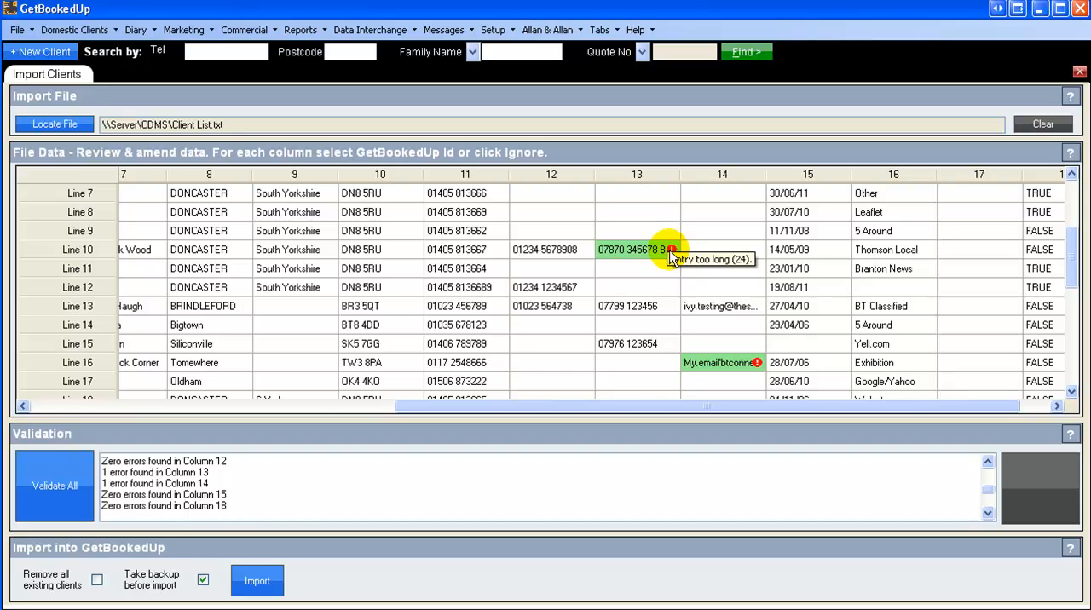
{"action": "double_click", "coordinate": [641, 249]}
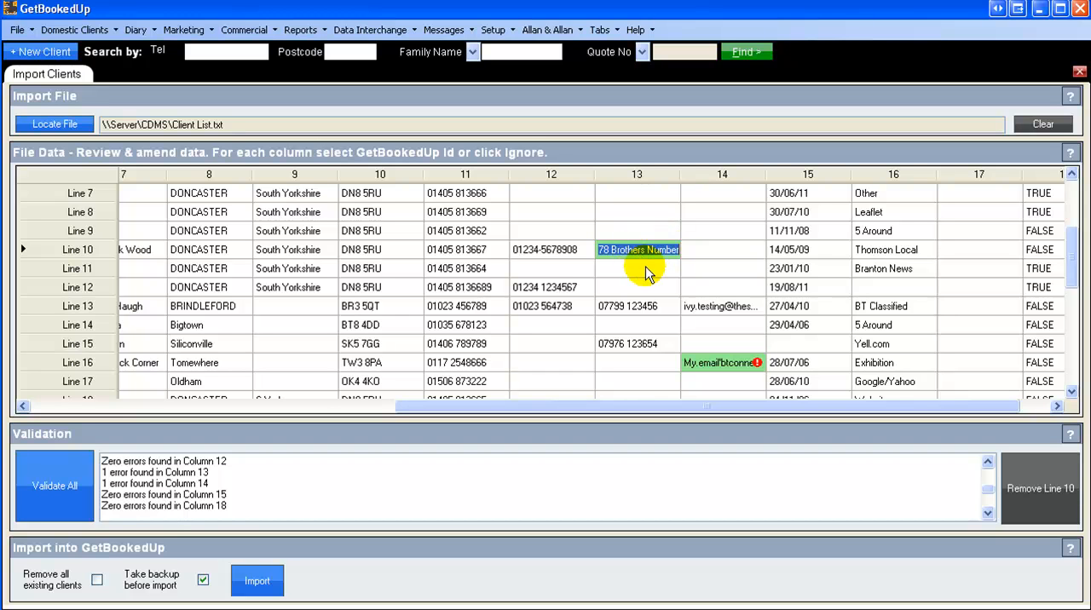
{"action": "left_click", "coordinate": [646, 266]}
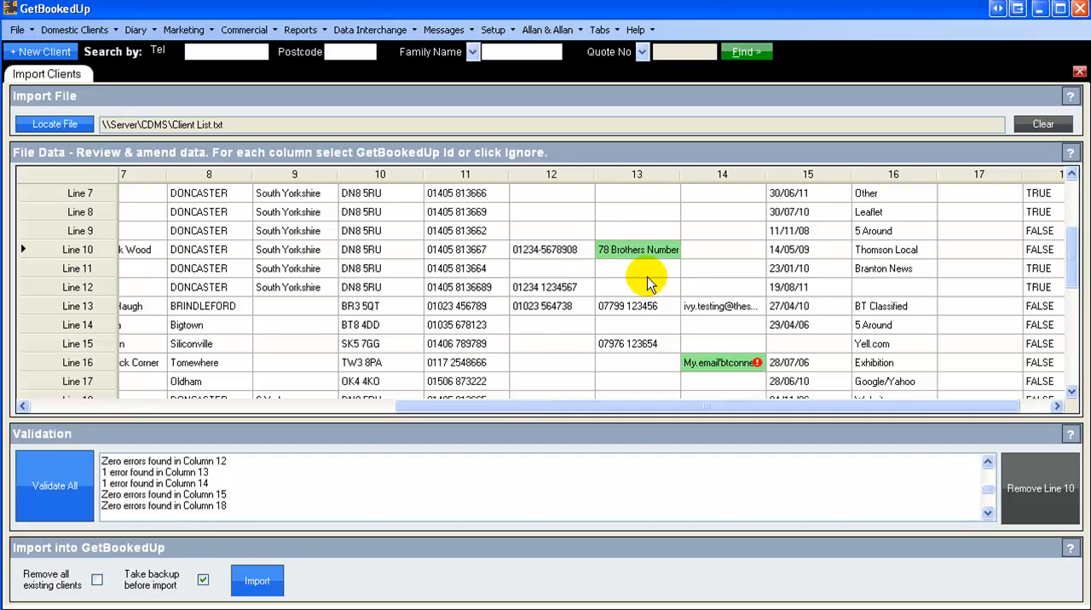
{"action": "left_click", "coordinate": [644, 248]}
{"action": "left_click_drag", "start_coordinate": [644, 247], "coordinate": [689, 247]}
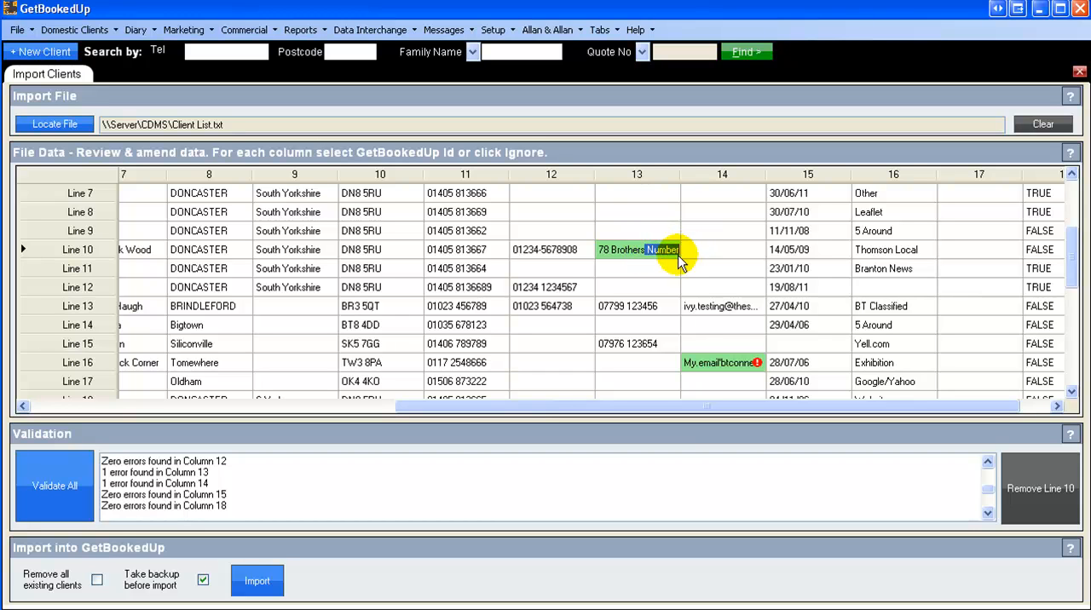
{"action": "key", "text": "BackSpace"}
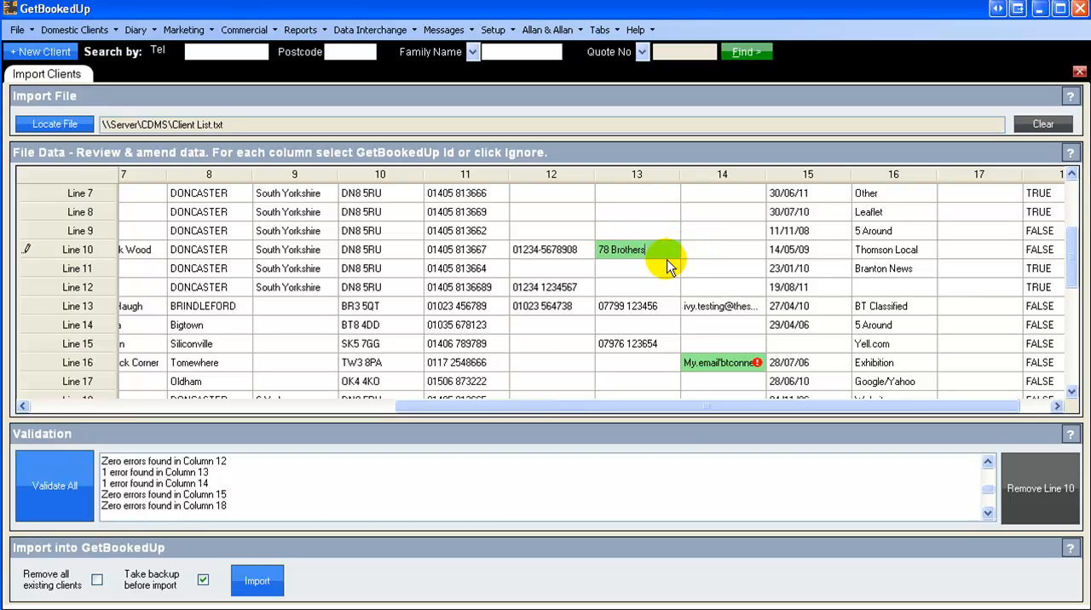
{"action": "key", "text": "Tab"}
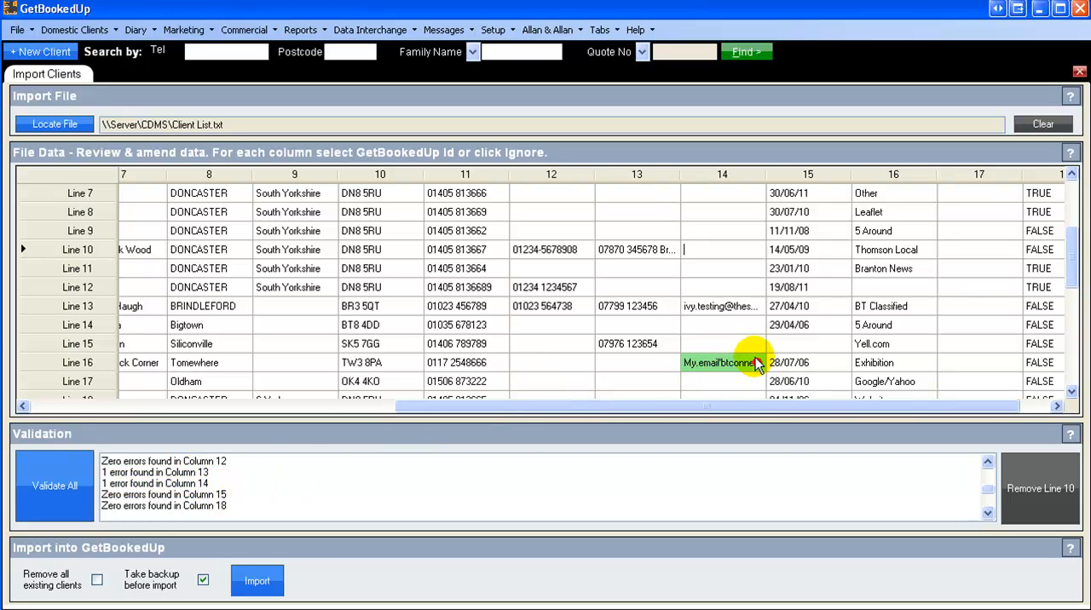
Step: Check the error on the flagged email entry on line 16 and clear the cell's contents
{"action": "mouse_move", "coordinate": [763, 369]}
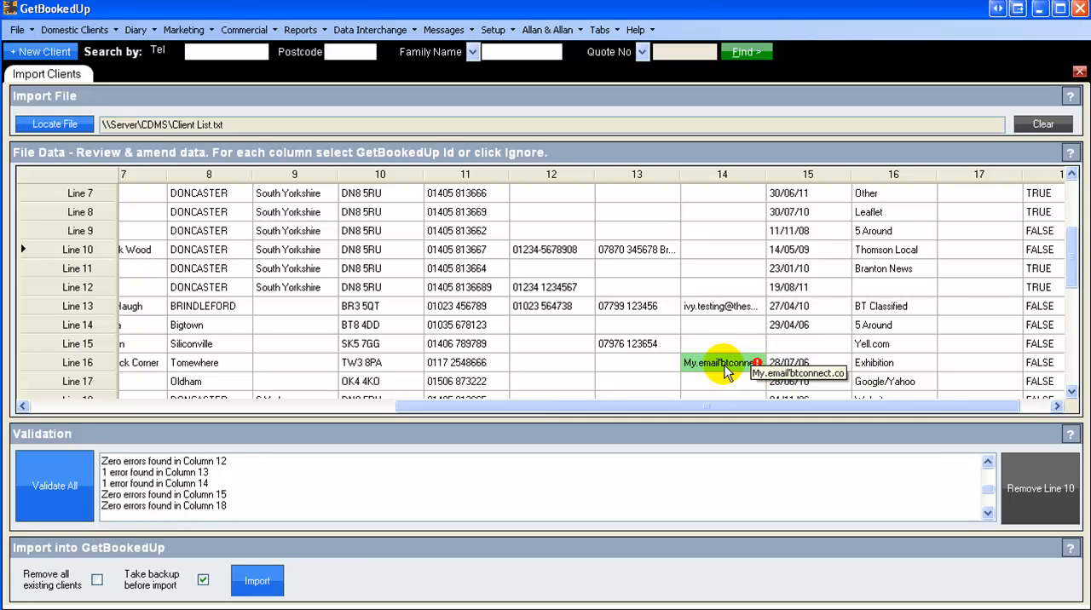
{"action": "left_click", "coordinate": [720, 365]}
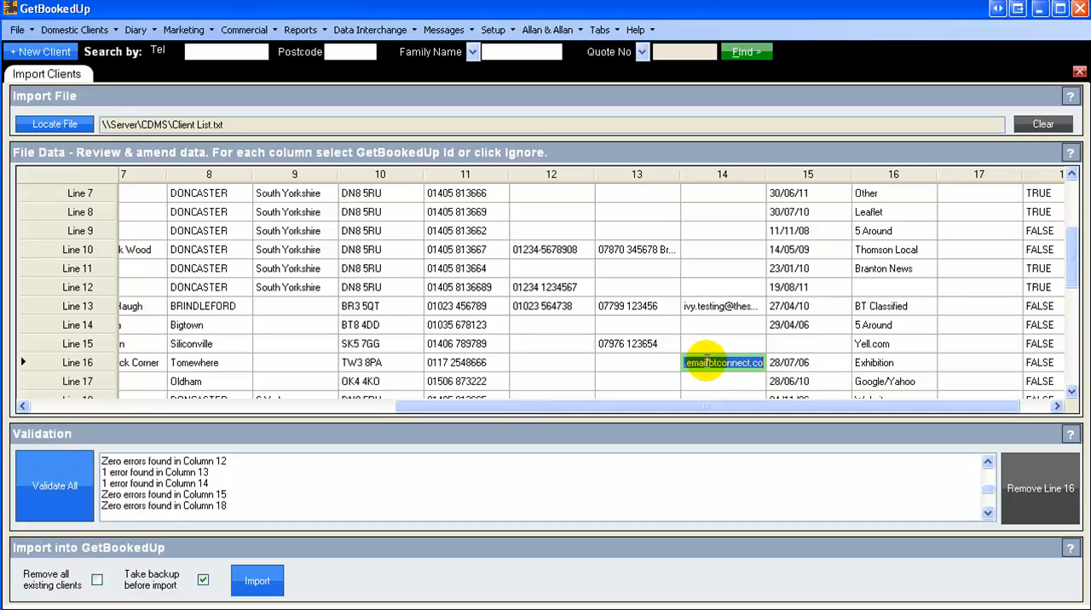
{"action": "left_click", "coordinate": [706, 363]}
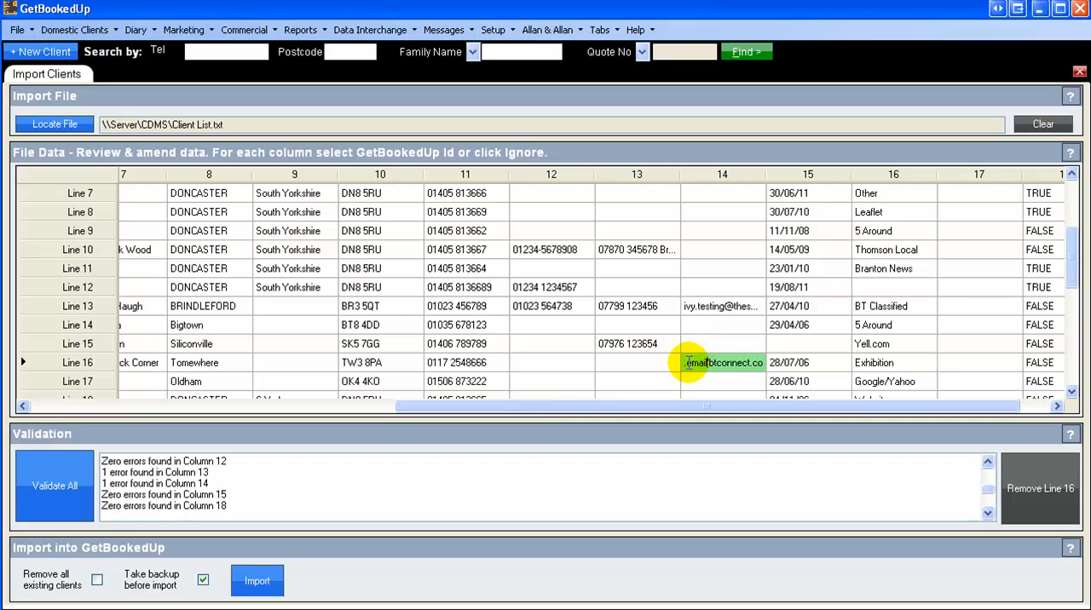
{"action": "left_click_drag", "start_coordinate": [685, 363], "coordinate": [761, 363]}
{"action": "type", "text": "M"}
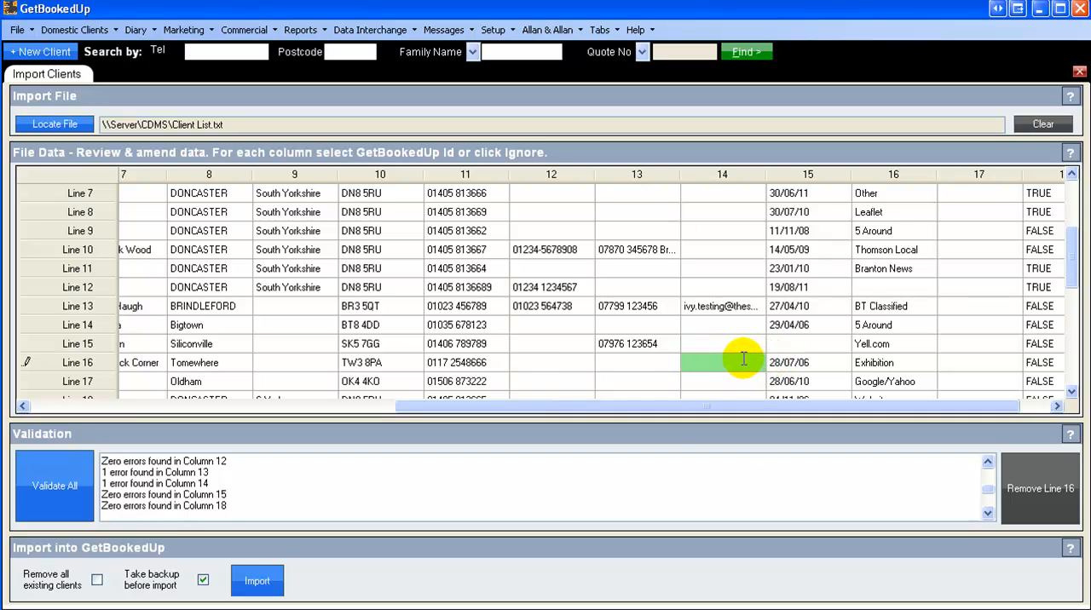
{"action": "left_click", "coordinate": [737, 381]}
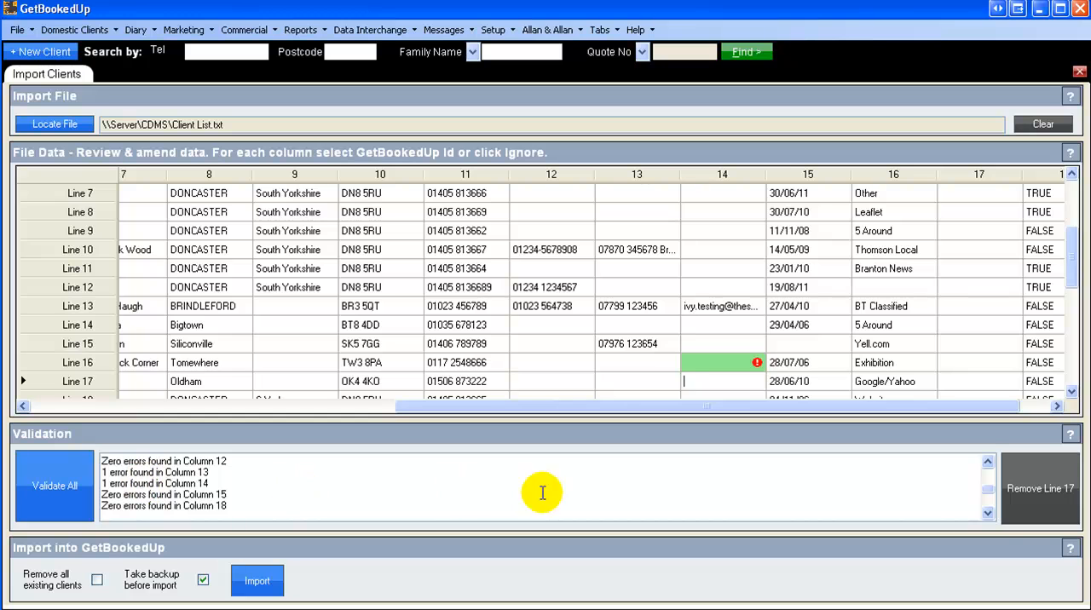
Step: Read through the remaining validation results to see which columns still have errors
{"action": "left_click", "coordinate": [987, 512]}
{"action": "left_click", "coordinate": [987, 512]}
{"action": "left_click", "coordinate": [986, 512]}
{"action": "left_click", "coordinate": [986, 512]}
{"action": "left_click", "coordinate": [987, 512]}
{"action": "left_click", "coordinate": [987, 512]}
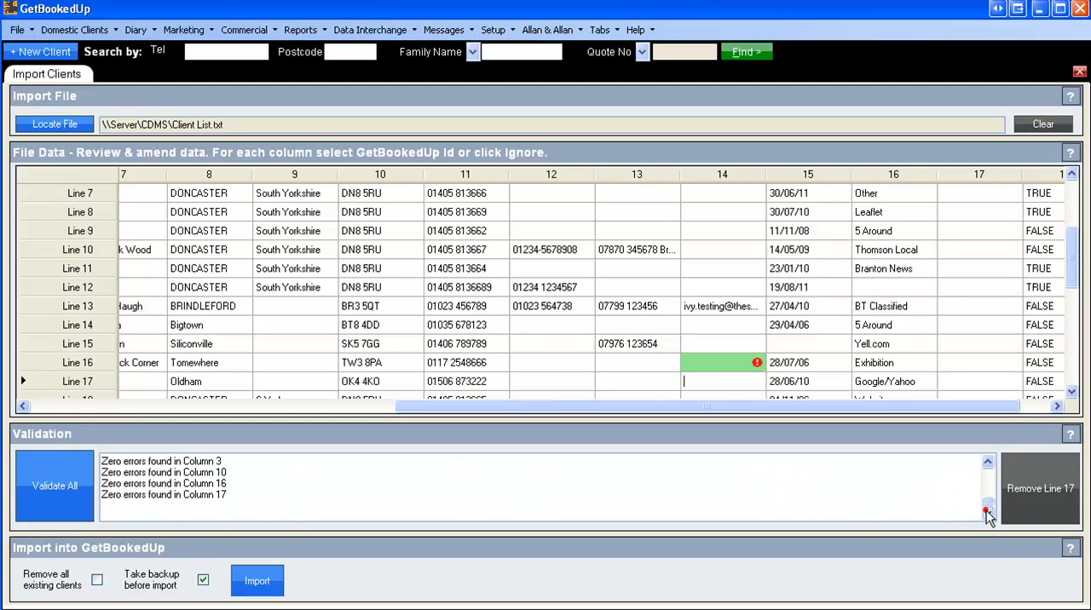
{"action": "left_click", "coordinate": [987, 462]}
{"action": "left_click", "coordinate": [987, 462]}
{"action": "left_click", "coordinate": [986, 462]}
{"action": "left_click", "coordinate": [987, 462]}
{"action": "left_click", "coordinate": [987, 462]}
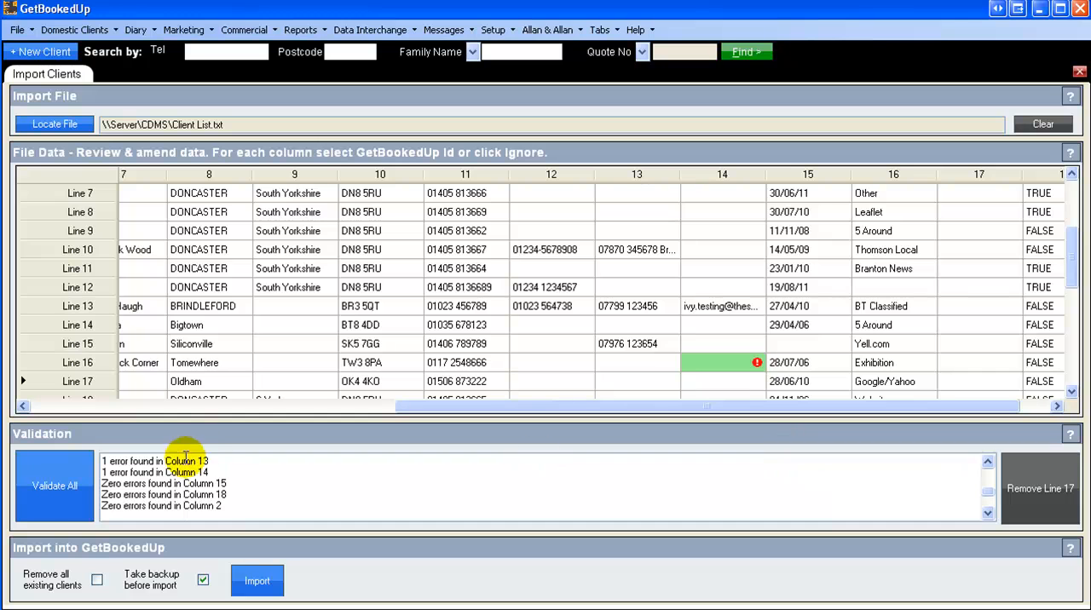
Step: Validate all the file data again and review the results through to column 18
{"action": "left_click", "coordinate": [60, 492]}
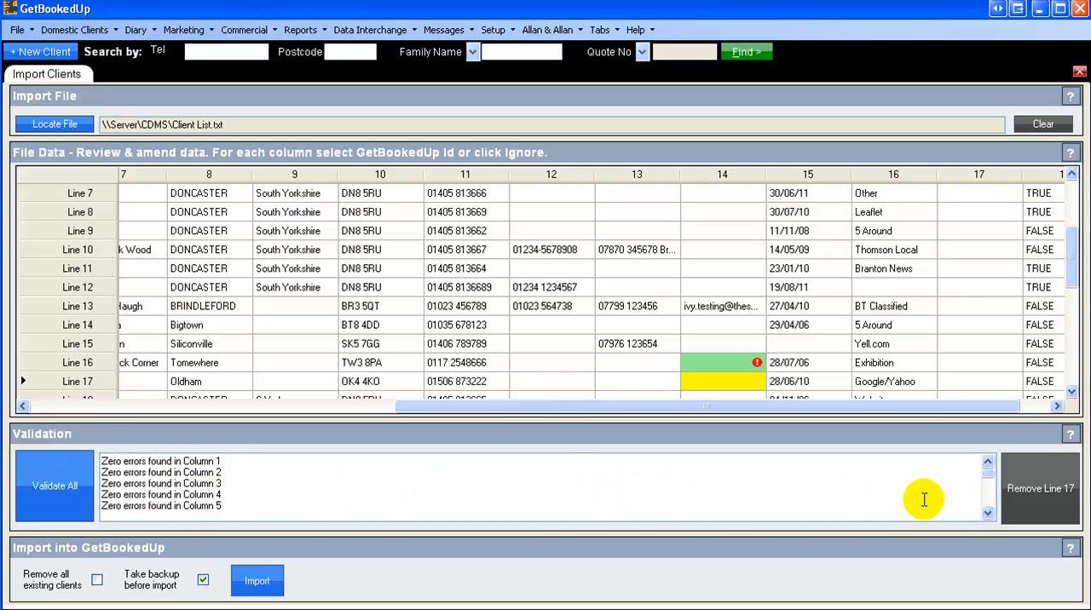
{"action": "left_click", "coordinate": [987, 513]}
{"action": "left_click", "coordinate": [988, 513]}
{"action": "left_click", "coordinate": [988, 513]}
{"action": "left_click", "coordinate": [987, 513]}
{"action": "left_click", "coordinate": [987, 513]}
{"action": "left_click", "coordinate": [987, 513]}
{"action": "left_click", "coordinate": [987, 513]}
{"action": "left_click", "coordinate": [987, 514]}
{"action": "left_click", "coordinate": [988, 514]}
{"action": "left_click", "coordinate": [988, 514]}
{"action": "left_click", "coordinate": [987, 514]}
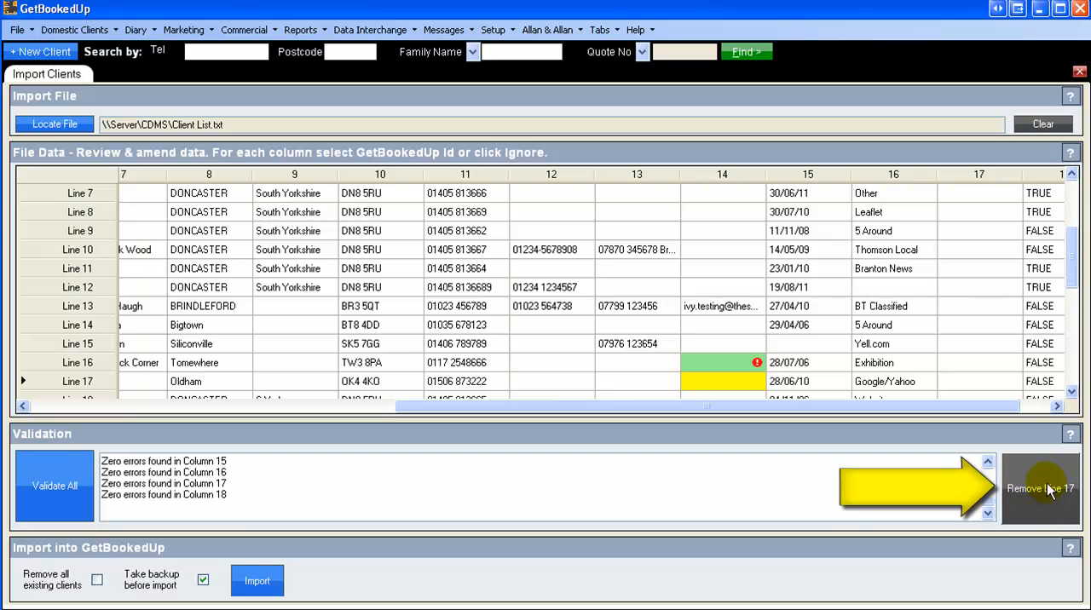
Step: Select line 10 in the file data, and import the validated client list into GetBookedUp
{"action": "left_click", "coordinate": [51, 249]}
{"action": "left_click", "coordinate": [179, 256]}
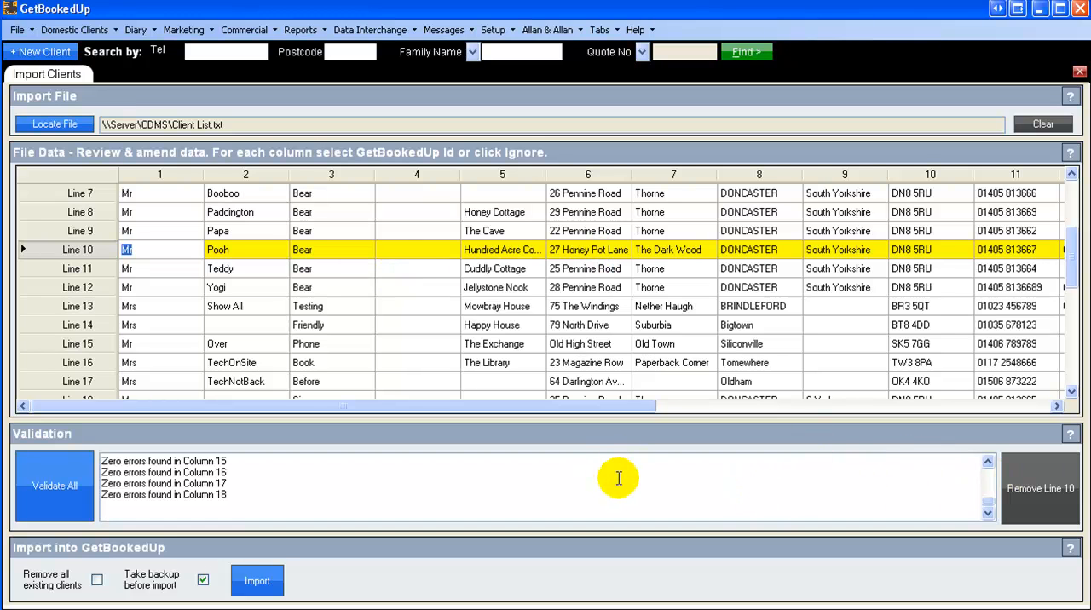
{"action": "left_click", "coordinate": [255, 583]}
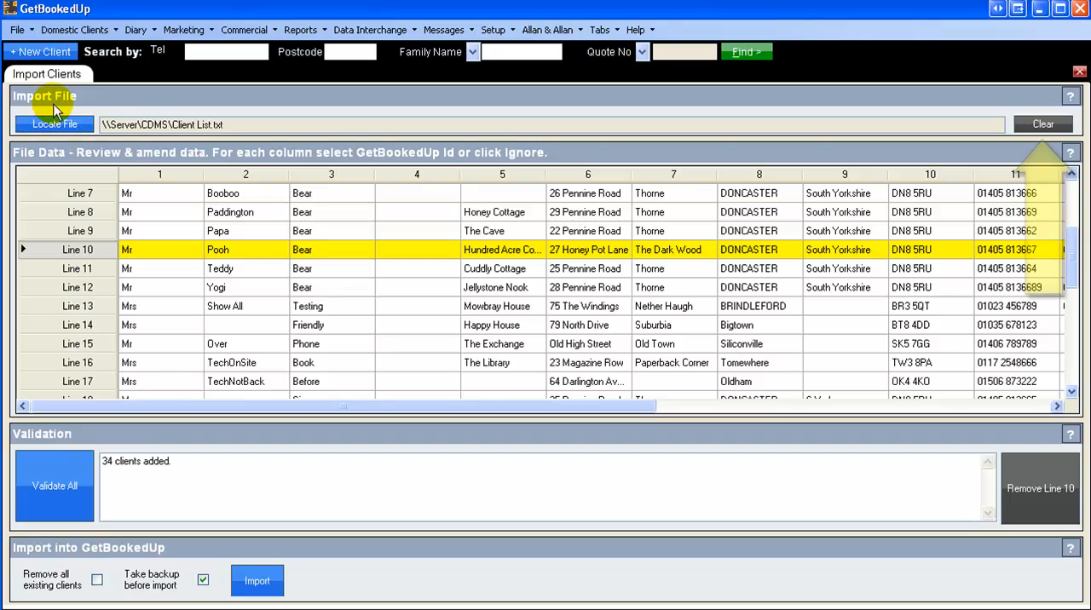
Step: Clear the imported file and its data, and delete the import message from the validation results
{"action": "left_click", "coordinate": [1043, 125]}
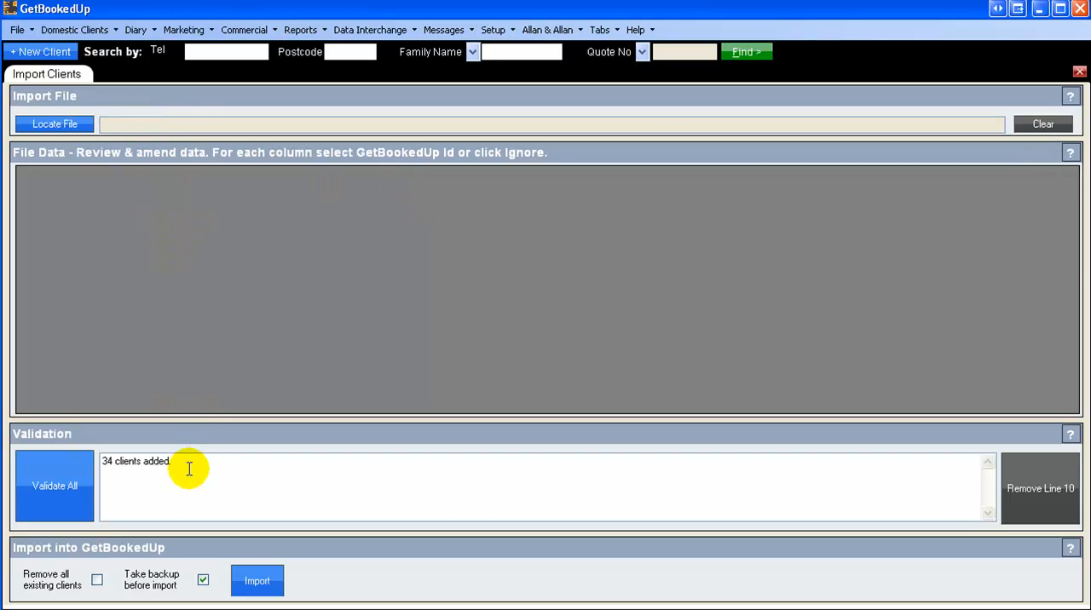
{"action": "left_click_drag", "start_coordinate": [170, 465], "coordinate": [99, 462]}
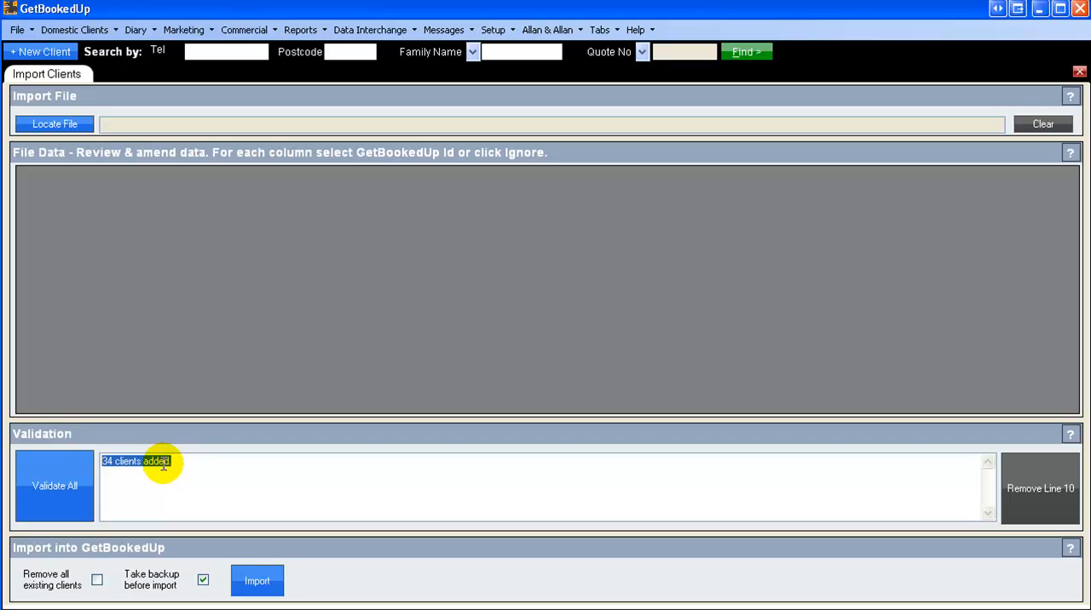
{"action": "key", "text": "Delete"}
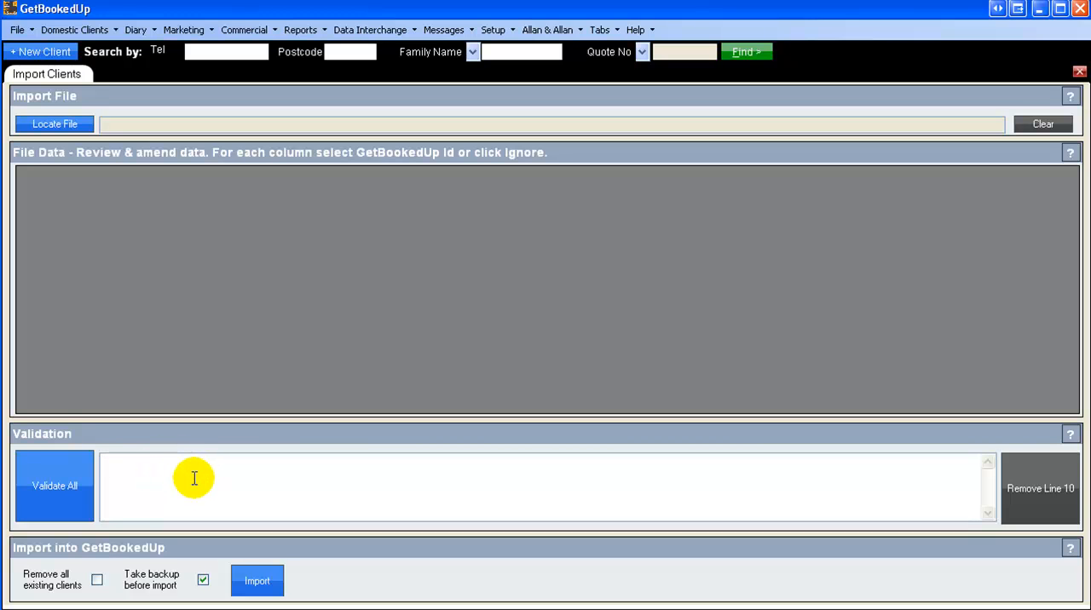